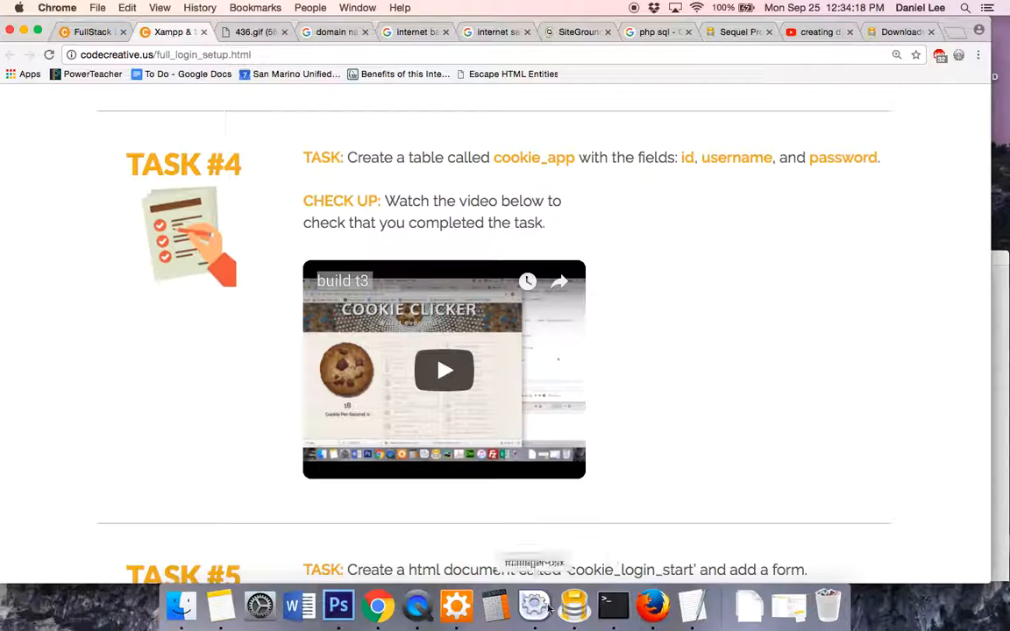
# Switch to Sequel Pro and create a table named cookie_app in the cookie_clicker database
pyautogui.click(574, 605)
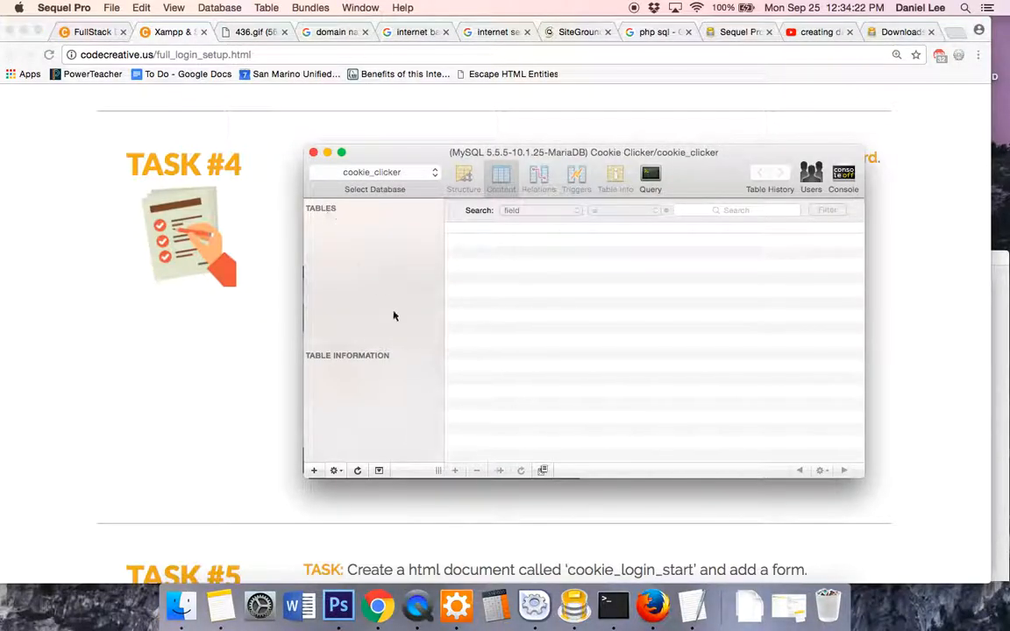
pyautogui.click(314, 472)
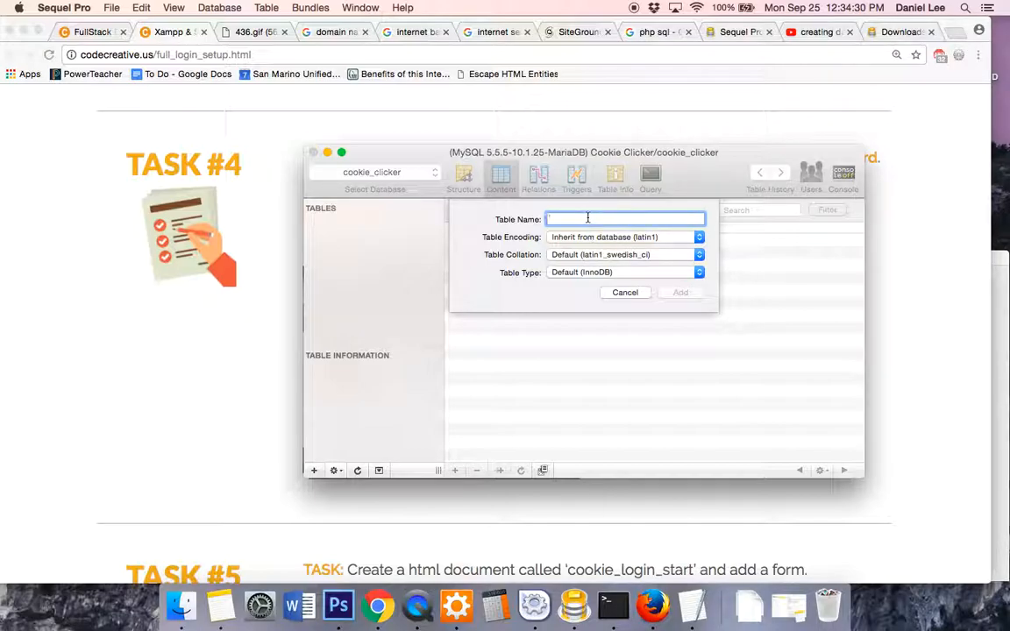
pyautogui.write('cookie_app')
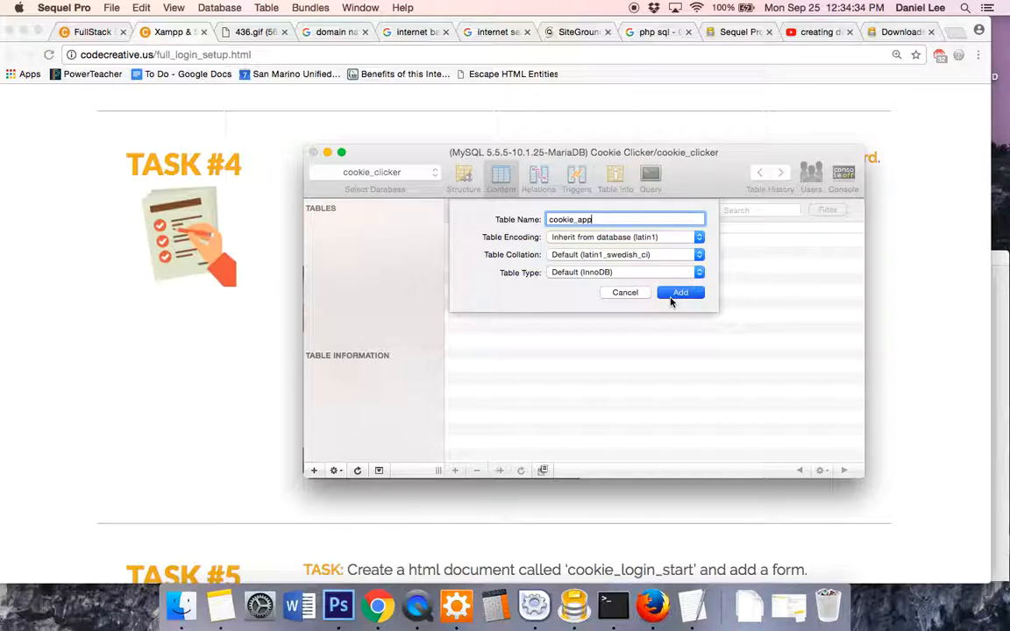
pyautogui.click(669, 292)
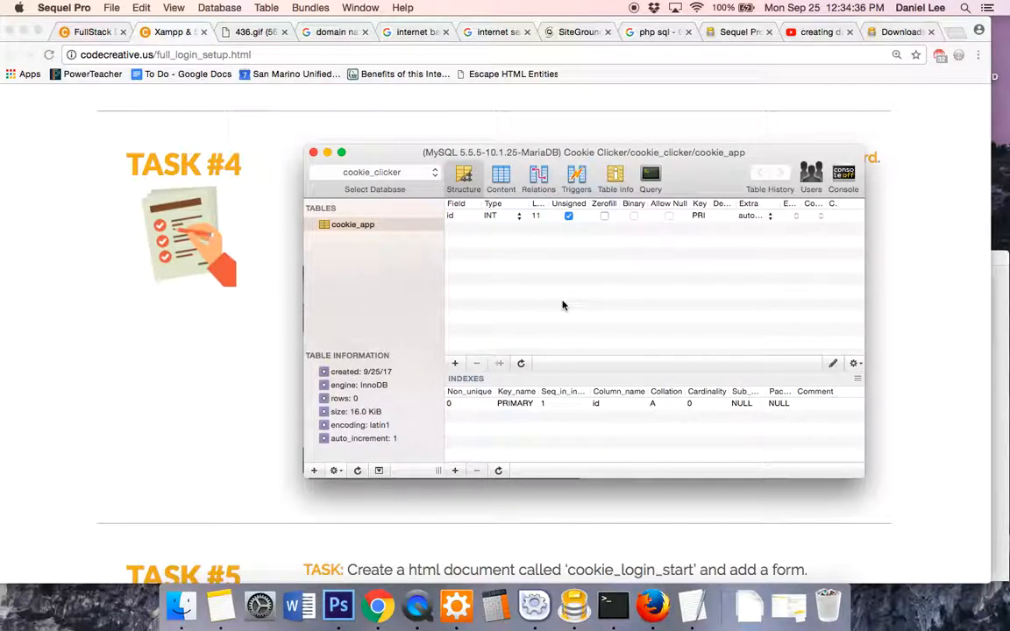
# Examine the name and data type of the id field in the cookie_app structure
pyautogui.click(450, 217)
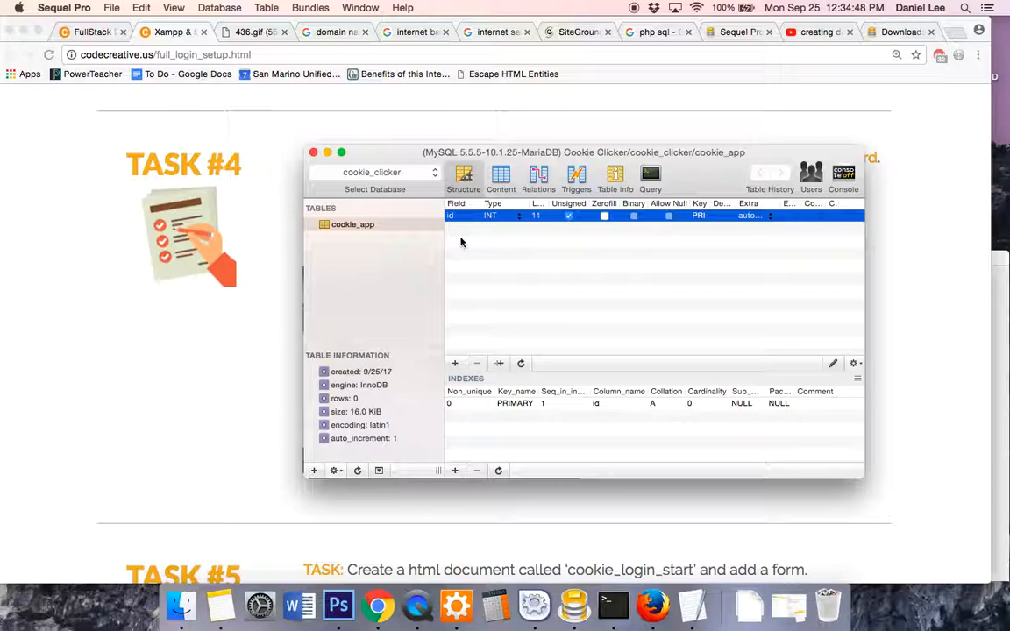
pyautogui.click(462, 243)
pyautogui.click(509, 217)
pyautogui.click(552, 268)
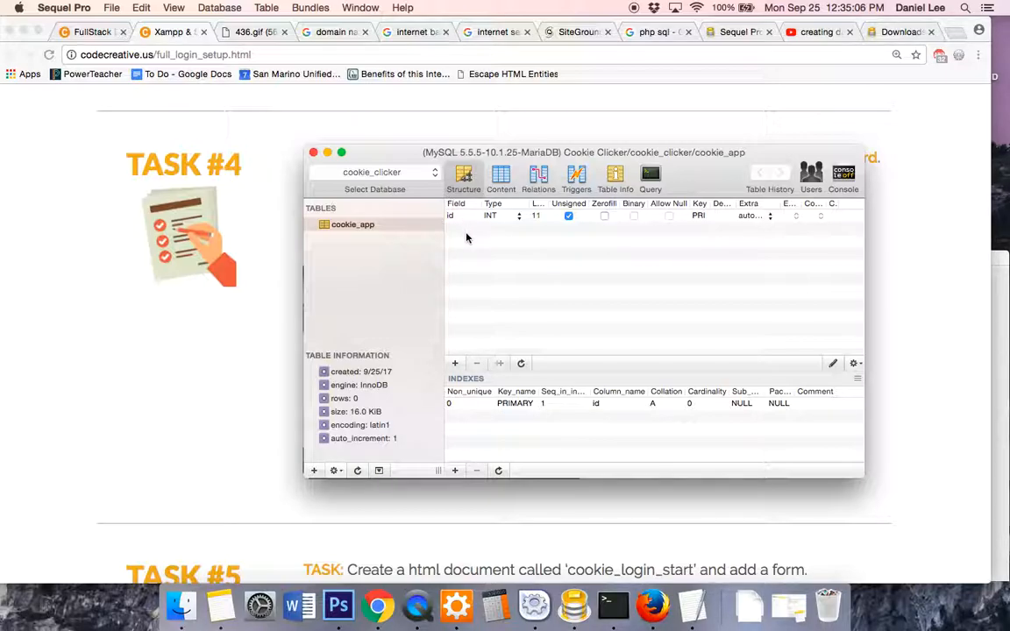
# Widen the database window and the Key column to inspect the id field's key
pyautogui.moveTo(867, 281); pyautogui.dragTo(965, 294)
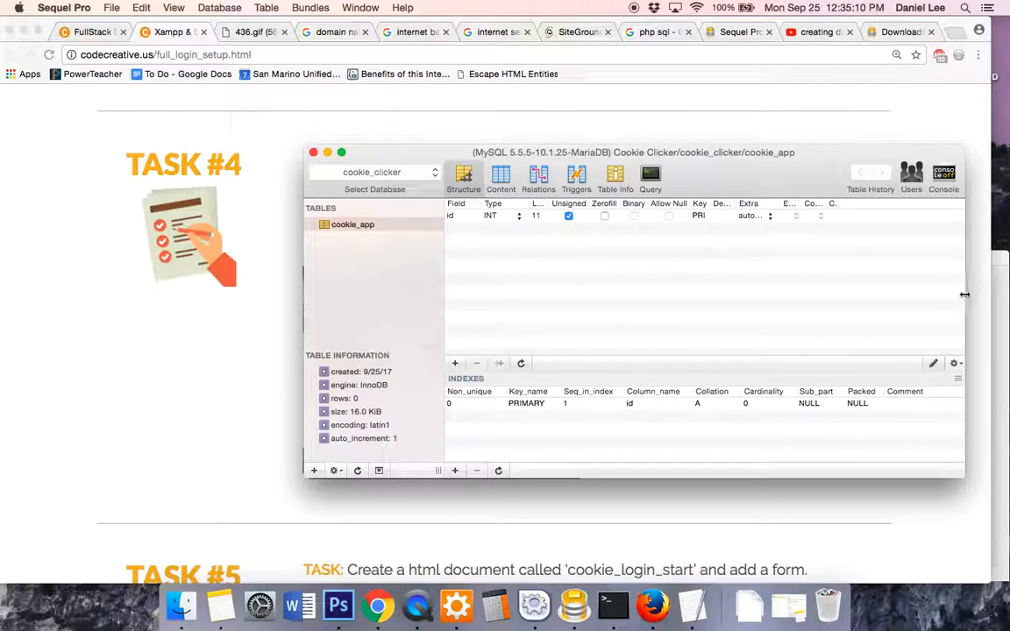
pyautogui.moveTo(710, 203); pyautogui.dragTo(735, 203)
pyautogui.click(710, 217)
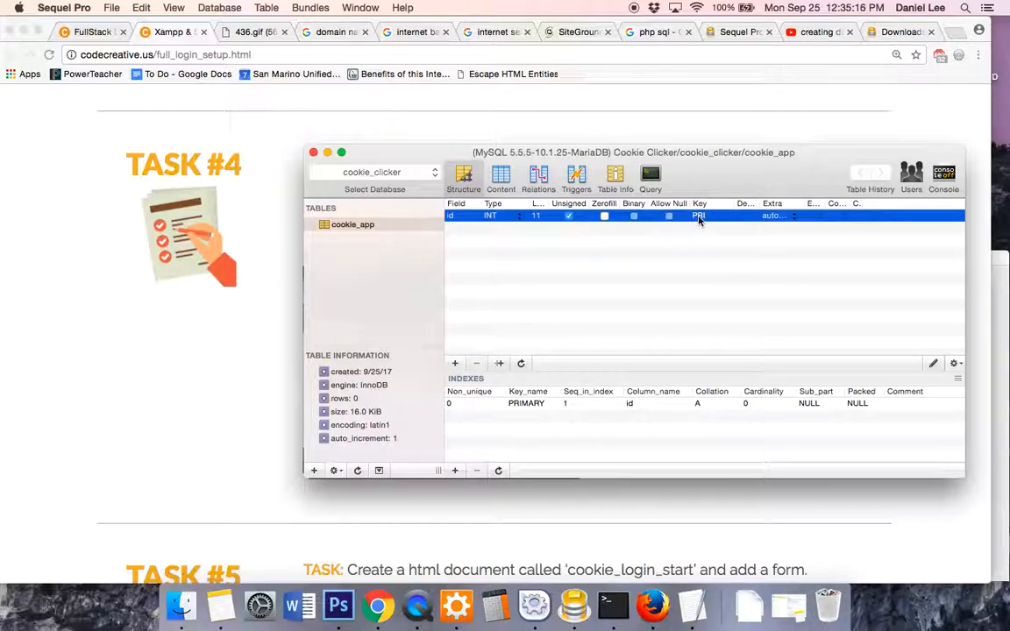
pyautogui.click(694, 239)
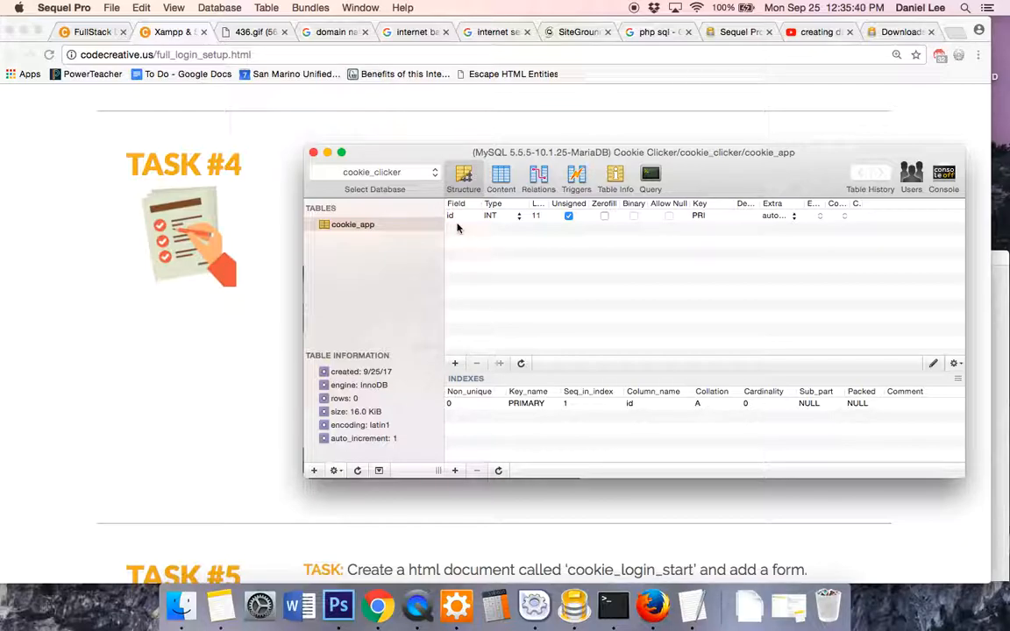
# Examine the Extra setting of the id field
pyautogui.click(789, 221)
pyautogui.click(790, 218)
pyautogui.click(793, 217)
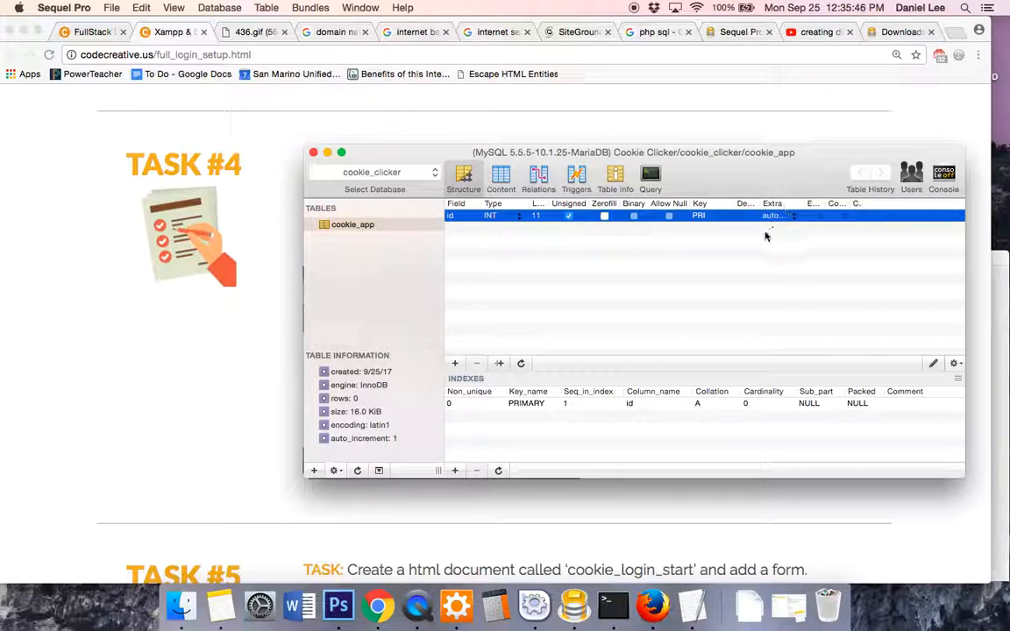
pyautogui.click(757, 256)
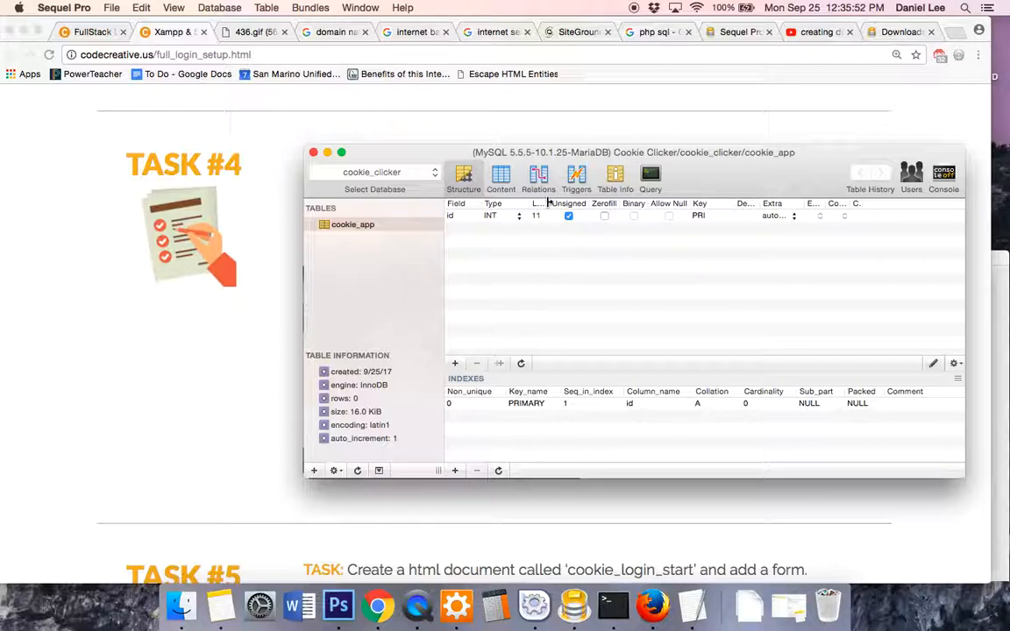
# Widen the Length column and add a field named user to the cookie_app table
pyautogui.moveTo(548, 203); pyautogui.dragTo(572, 204)
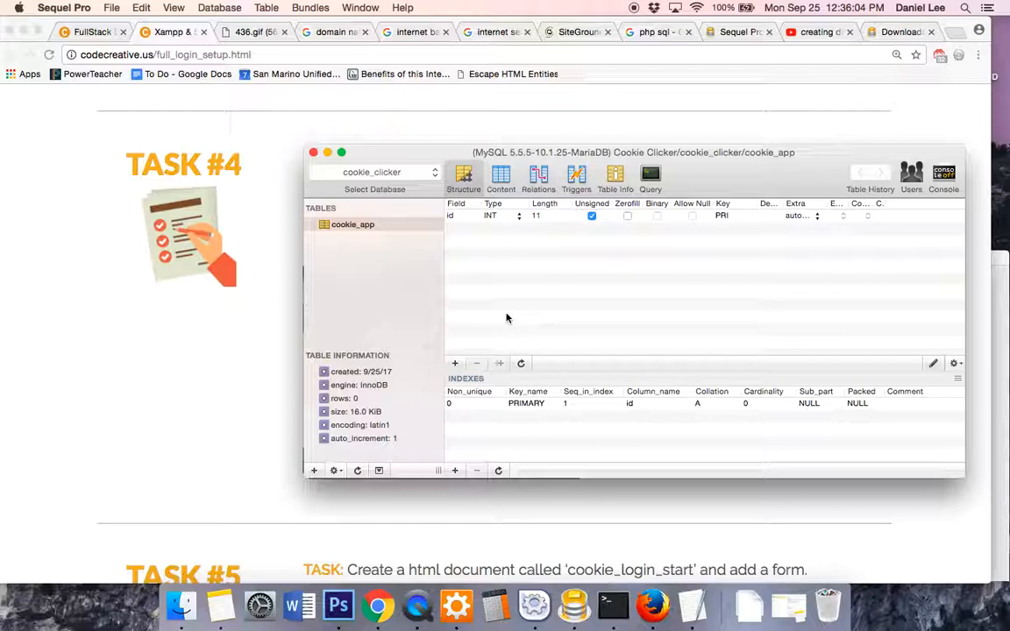
pyautogui.moveTo(434, 179)
pyautogui.mouseDown()
pyautogui.moveTo(383, 271)
pyautogui.moveTo(434, 195)
pyautogui.mouseUp()
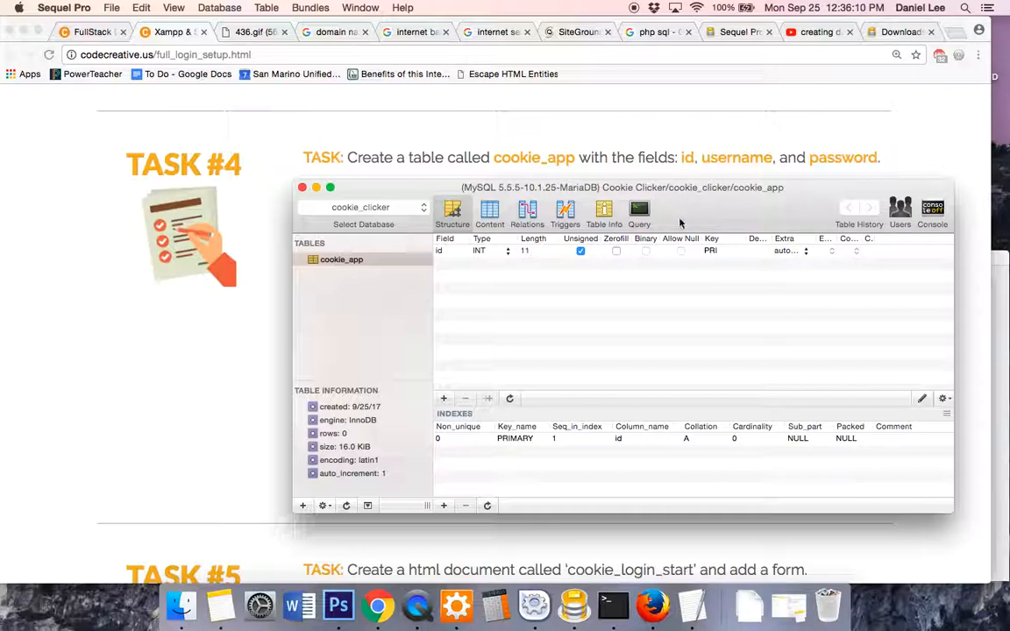
pyautogui.click(444, 398)
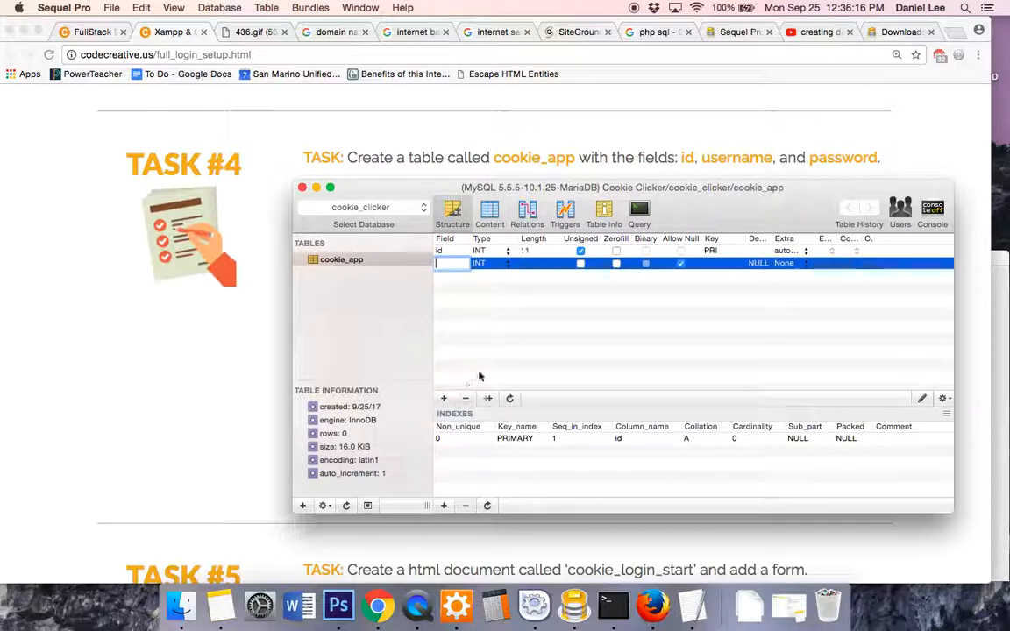
pyautogui.write('user')
pyautogui.press('Return')
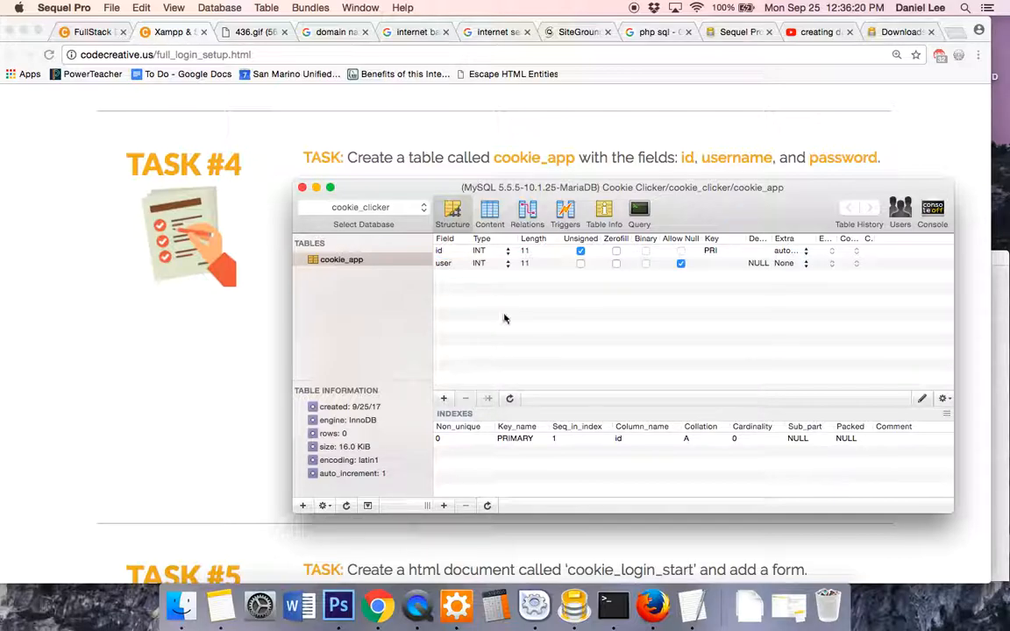
# Set the user field's data type to VARCHAR
pyautogui.click(507, 263)
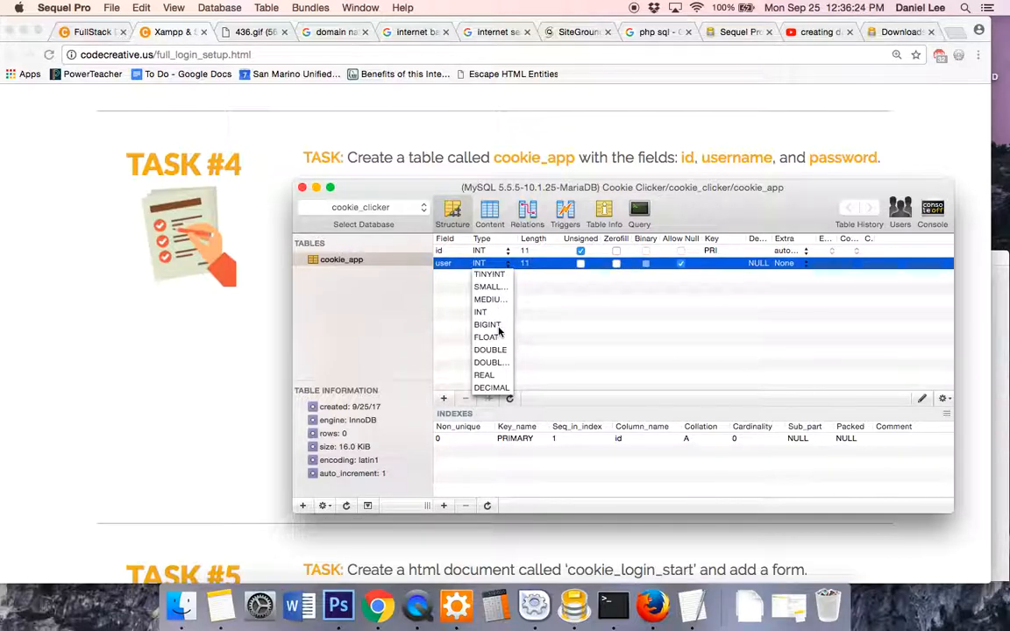
pyautogui.scroll(-3, 498, 377)
pyautogui.scroll(-5, 498, 378)
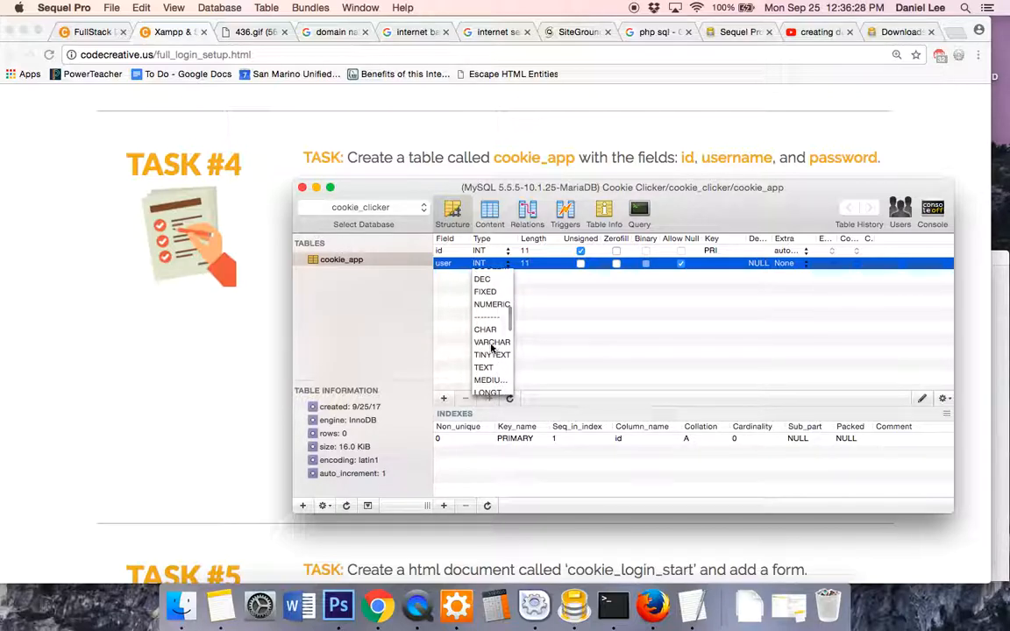
pyautogui.click(492, 343)
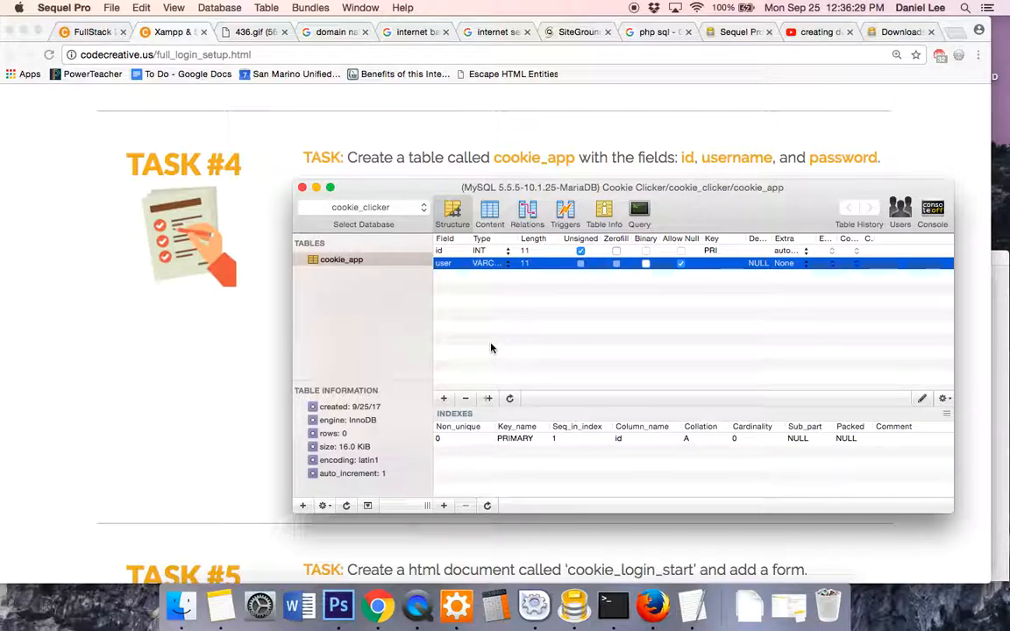
pyautogui.click(491, 264)
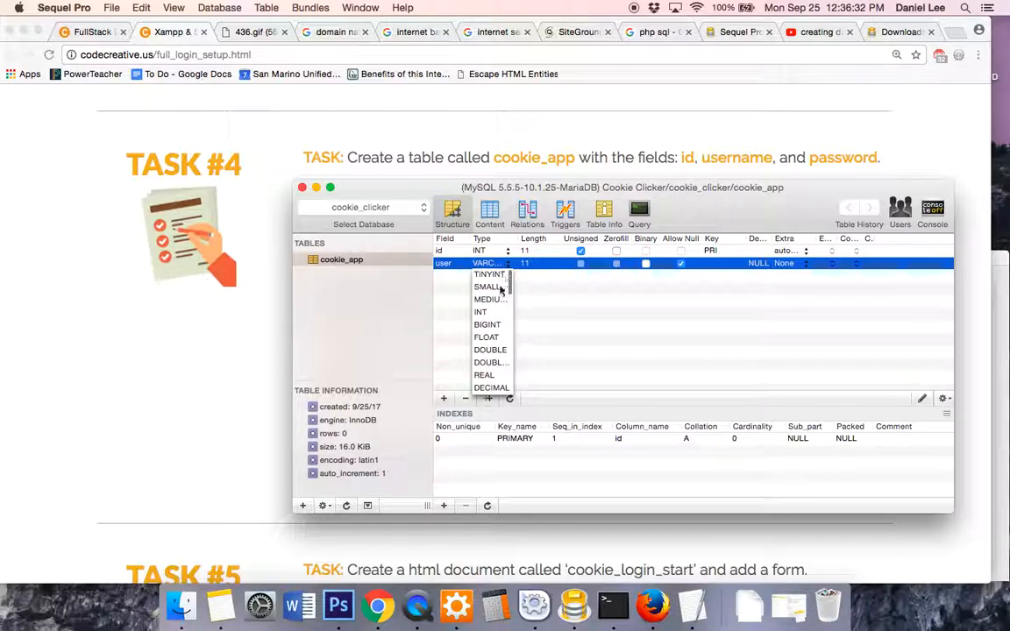
pyautogui.click(545, 336)
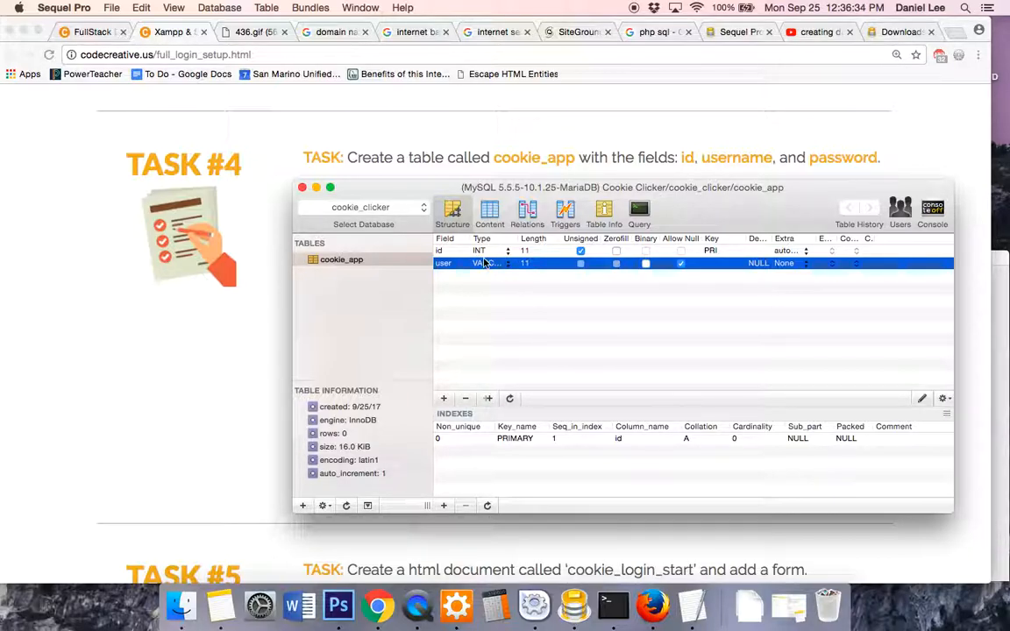
# Switch to Chrome and search the web for "sql varchar" in a new tab
pyautogui.click(220, 365)
pyautogui.press('super+t')
pyautogui.write('sql va')
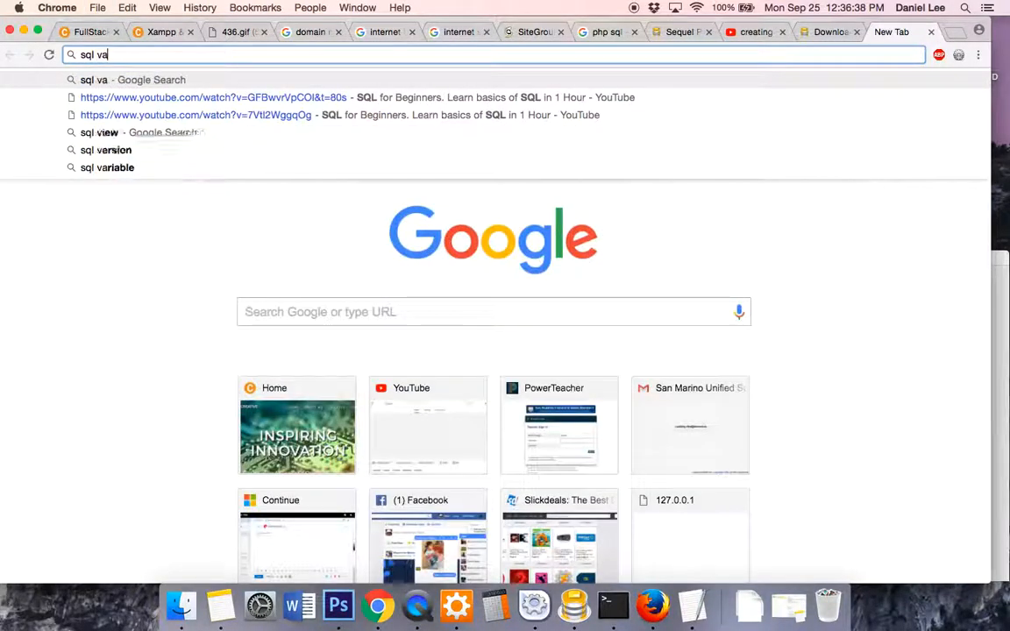
pyautogui.write('rchar')
pyautogui.press('Return')
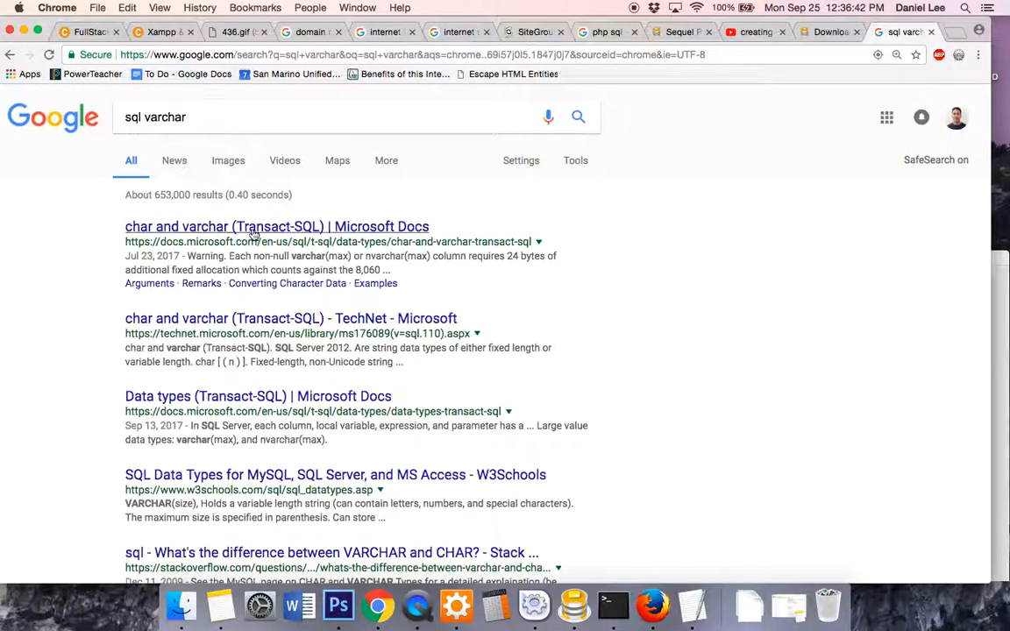
# Open the Microsoft Docs page on Transact-SQL data types and find the mentions of "varchar" in it
pyautogui.click(241, 398)
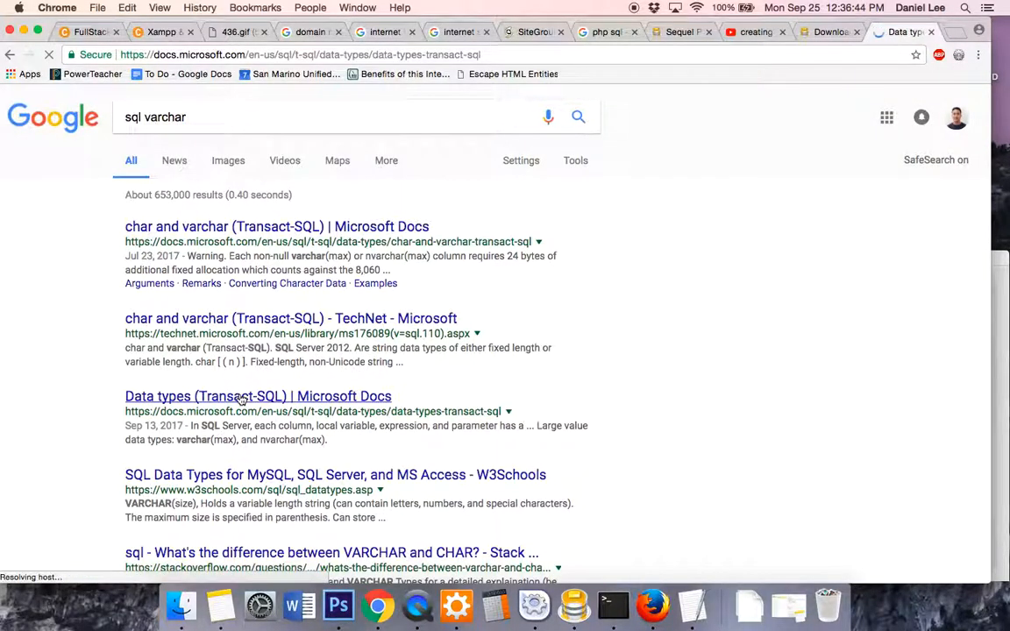
pyautogui.press('super+f')
pyautogui.write('varchar')
pyautogui.press('Return')
pyautogui.press('Return')
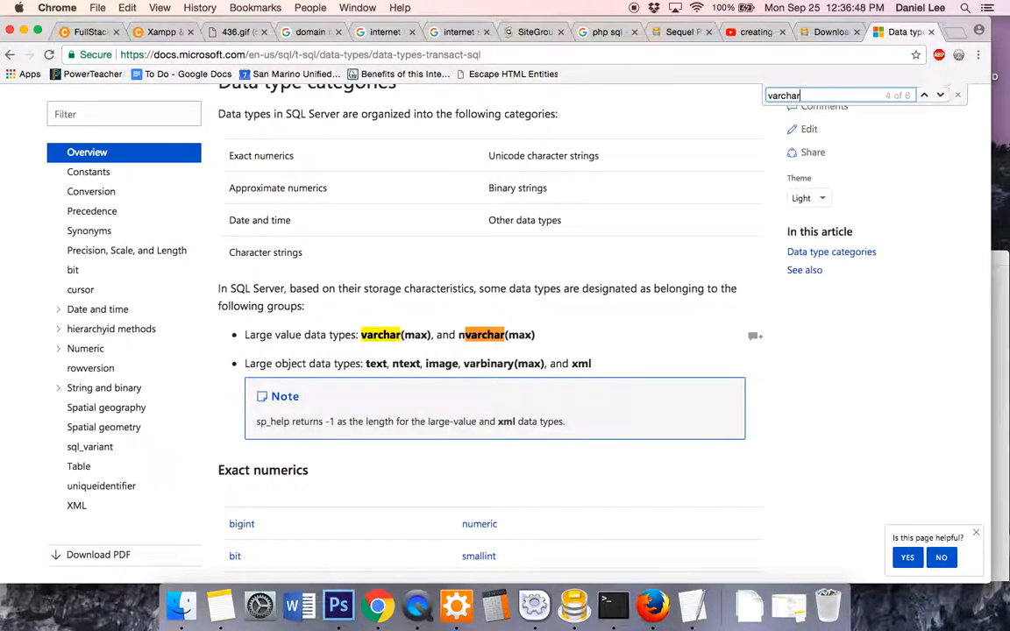
pyautogui.moveTo(431, 275); pyautogui.dragTo(479, 397)
pyautogui.click(523, 377)
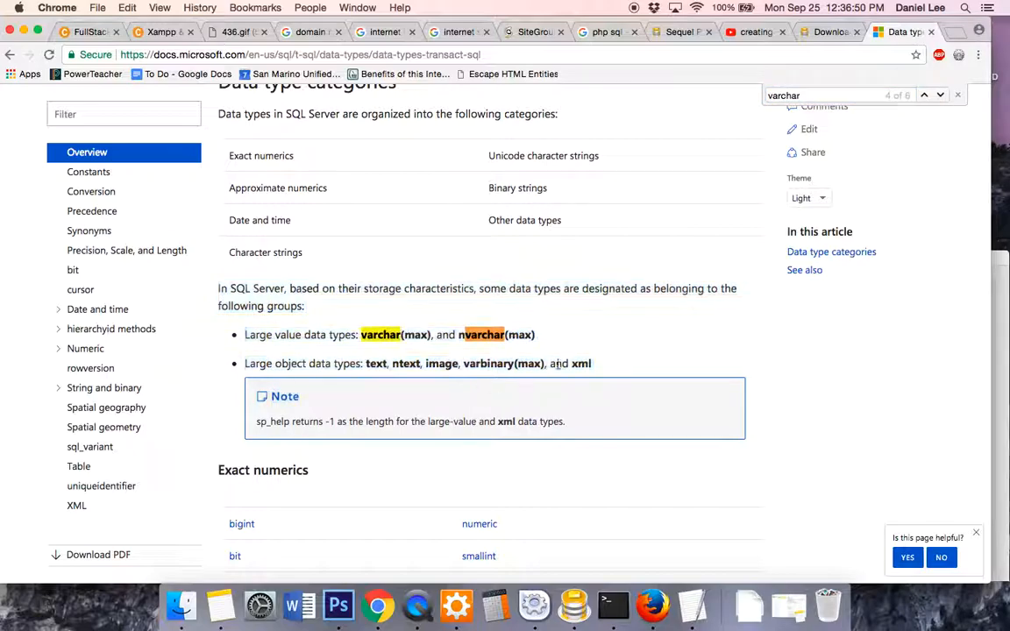
# Return to Sequel Pro and review the data types available for the user field
pyautogui.click(534, 607)
pyautogui.click(571, 609)
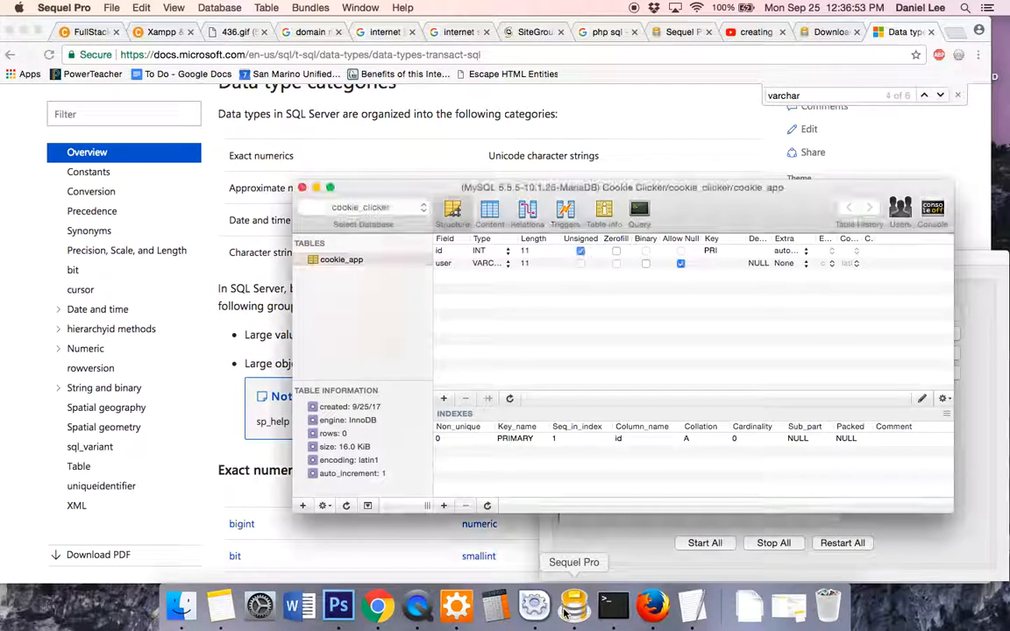
pyautogui.click(487, 263)
pyautogui.scroll(-6, 493, 311)
pyautogui.scroll(1, 494, 311)
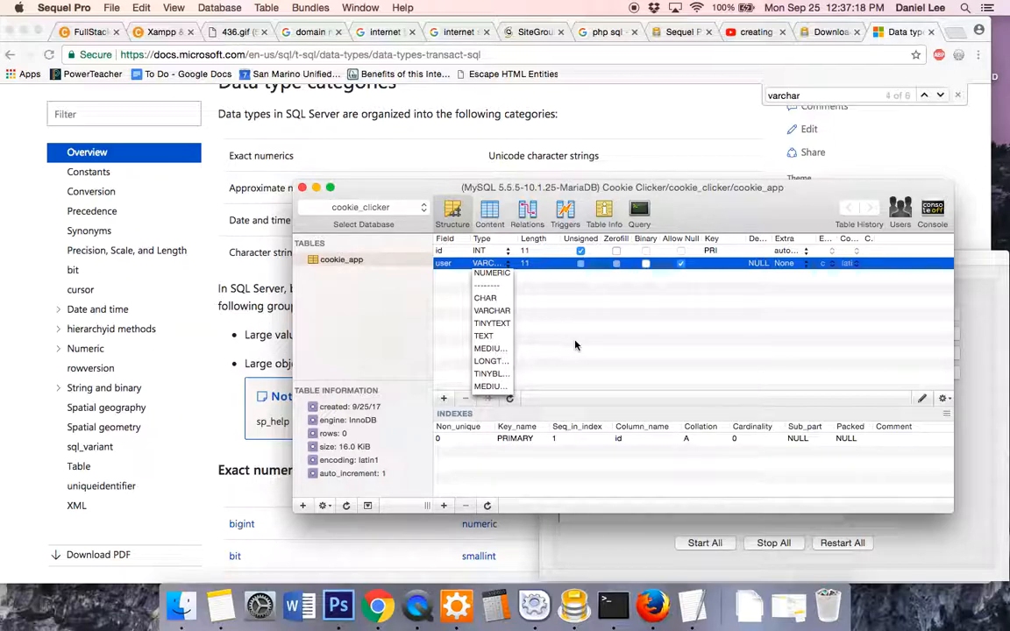
pyautogui.click(550, 311)
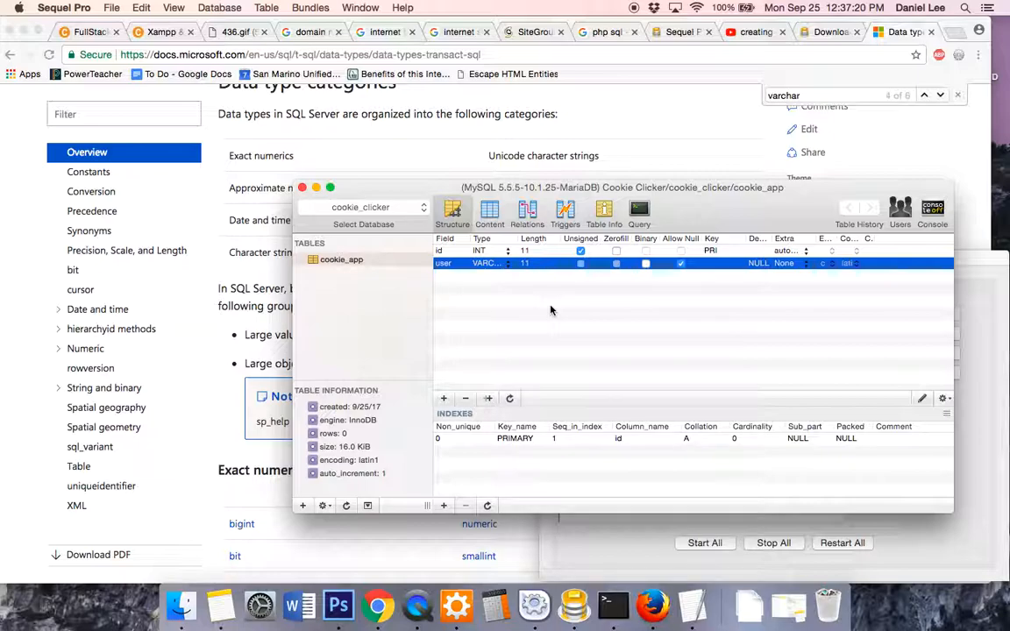
# Disallow null values for the user field
pyautogui.click(517, 296)
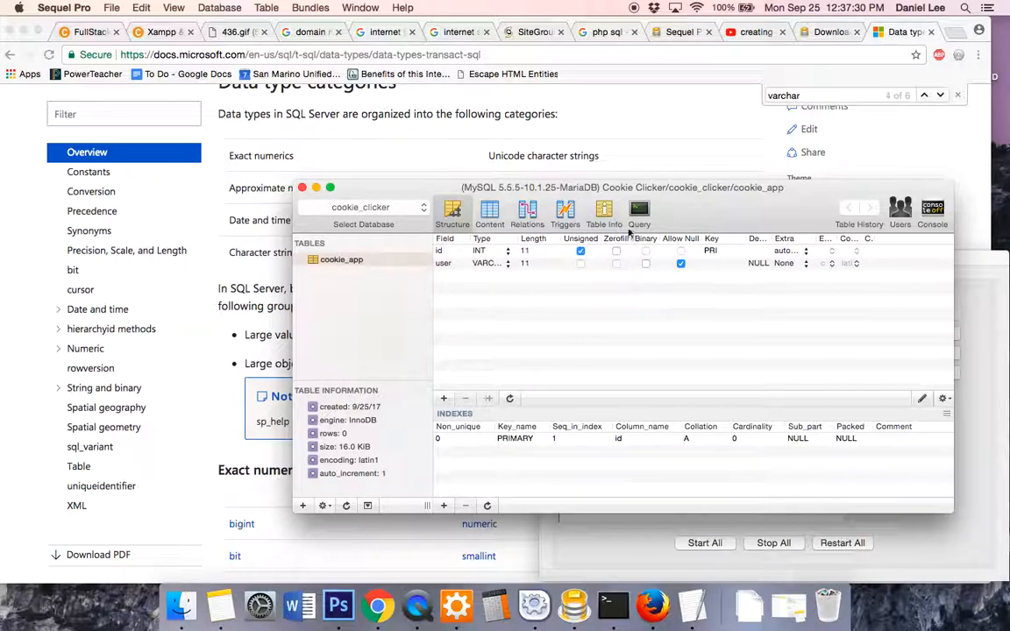
pyautogui.click(681, 263)
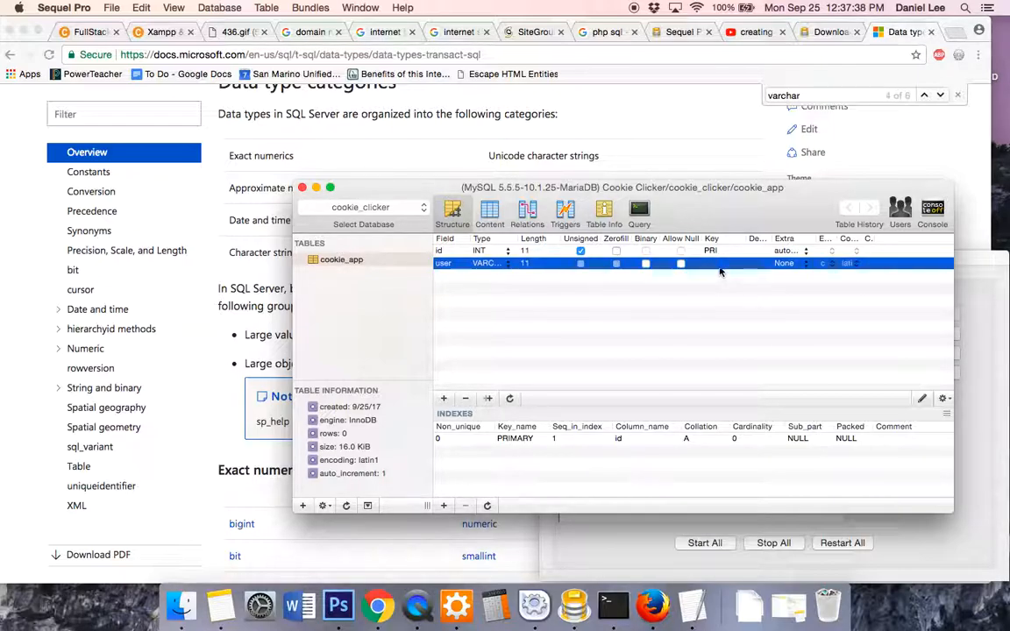
pyautogui.click(737, 288)
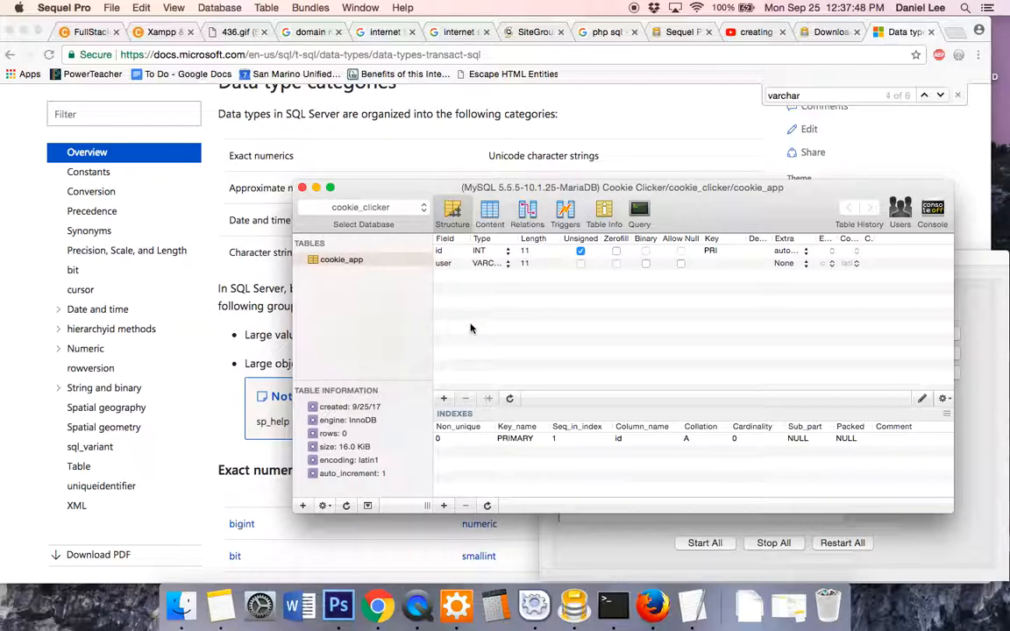
# Add a field named pass to the cookie_app table with the data type VARCHAR
pyautogui.click(445, 400)
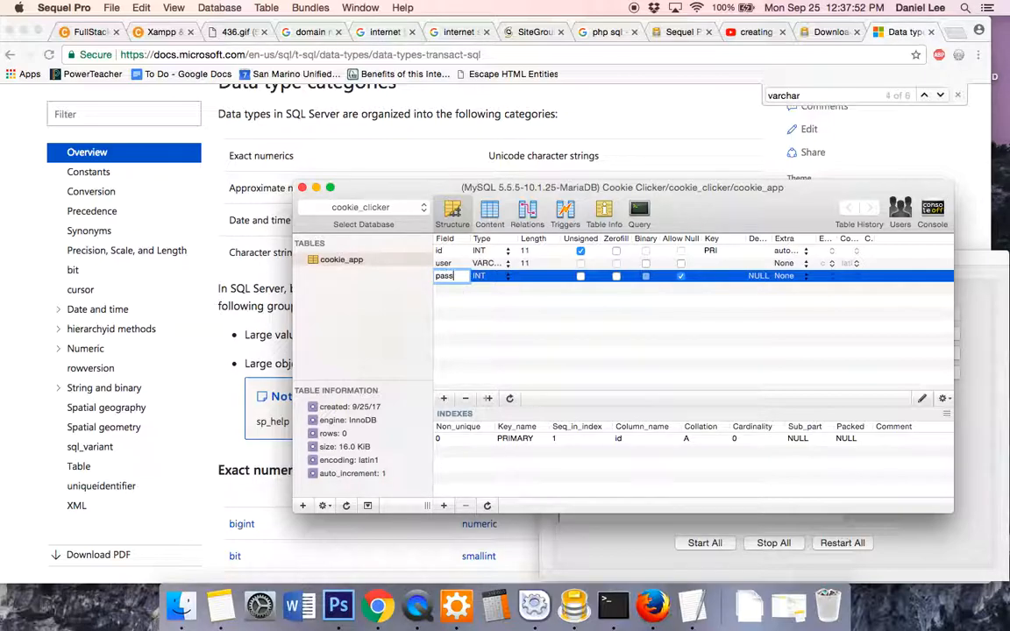
pyautogui.click(474, 351)
pyautogui.click(501, 277)
pyautogui.click(505, 277)
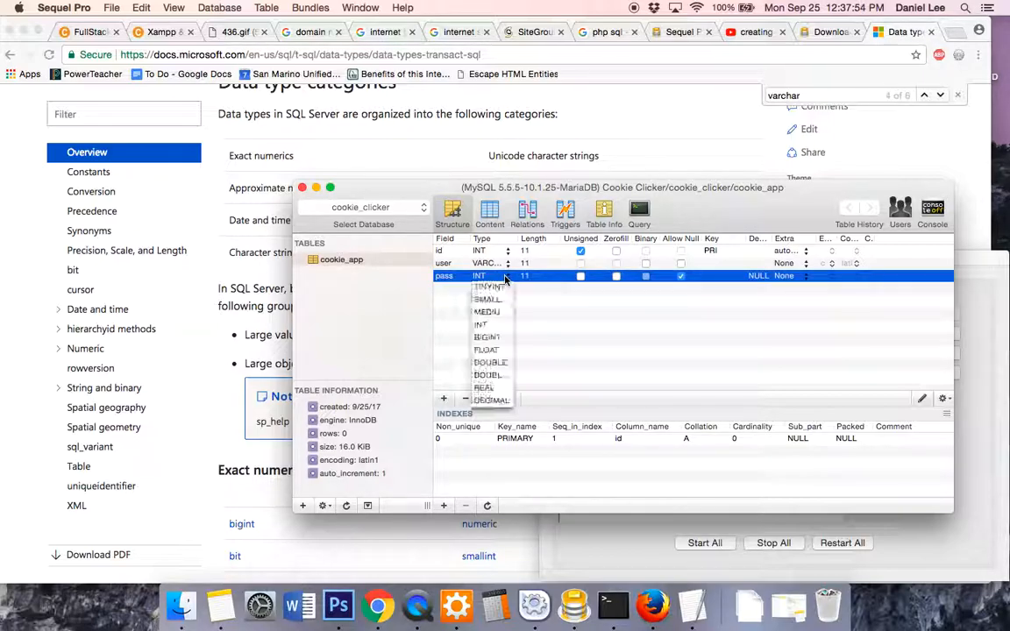
pyautogui.scroll(-4, 500, 346)
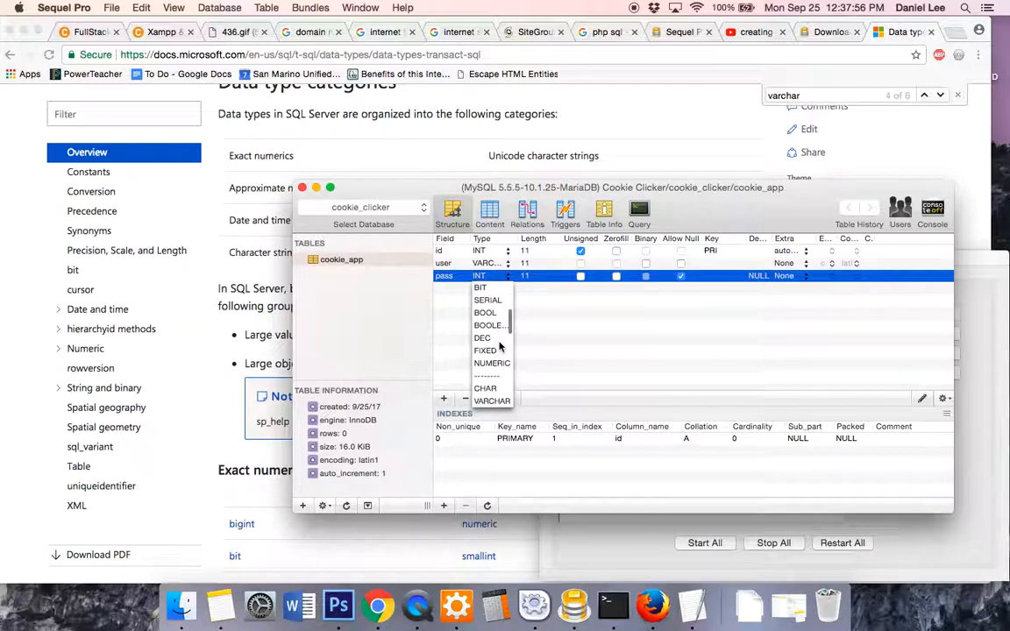
pyautogui.scroll(-2, 499, 349)
pyautogui.click(493, 363)
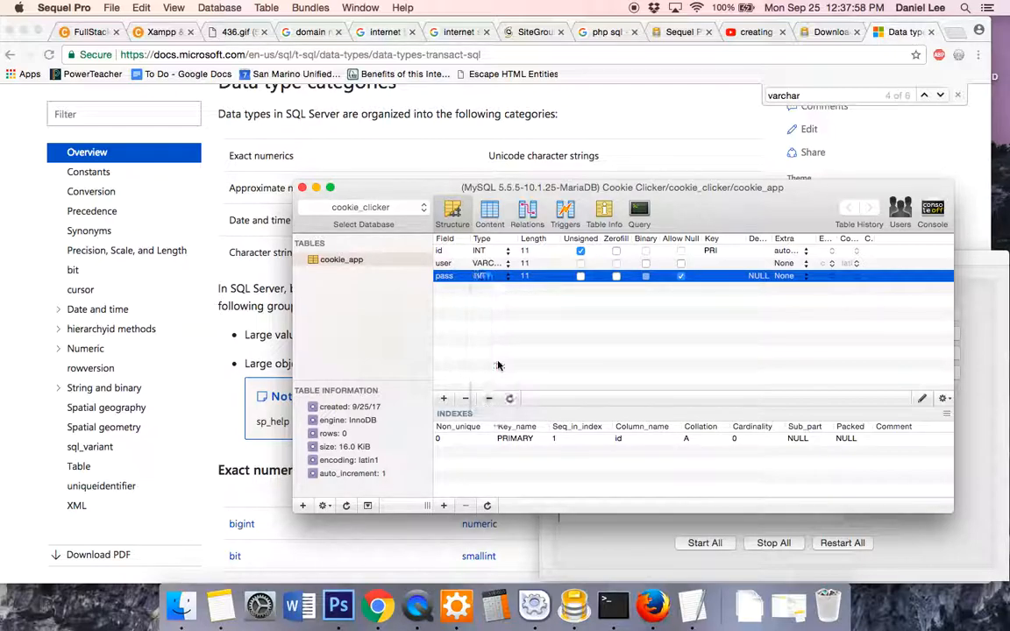
# Set the data type of the pass field to VARCHAR and keep its row open for editing
pyautogui.click(495, 275)
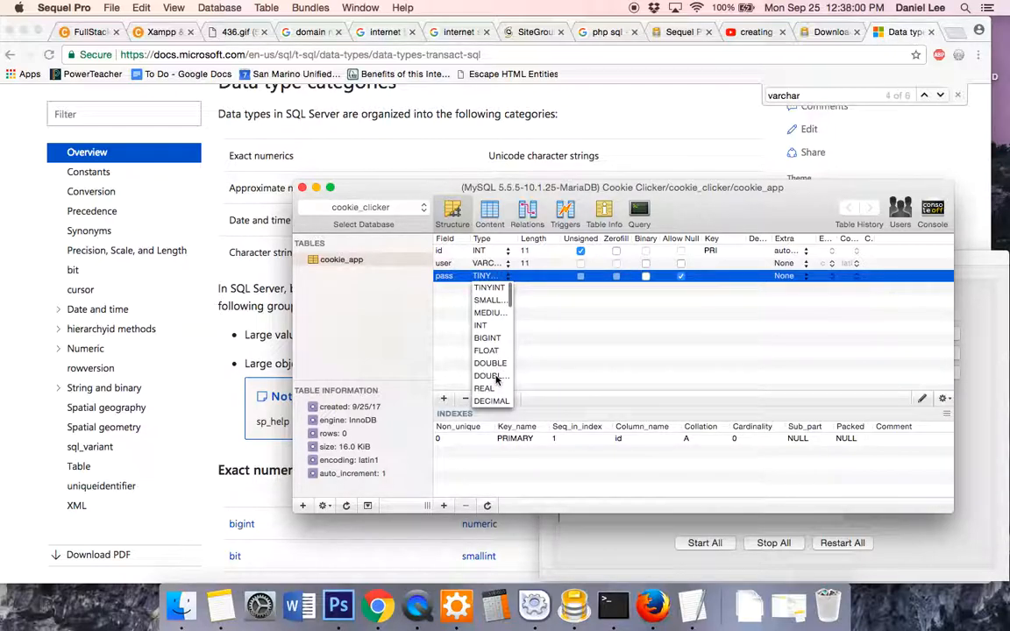
pyautogui.scroll(-5, 496, 379)
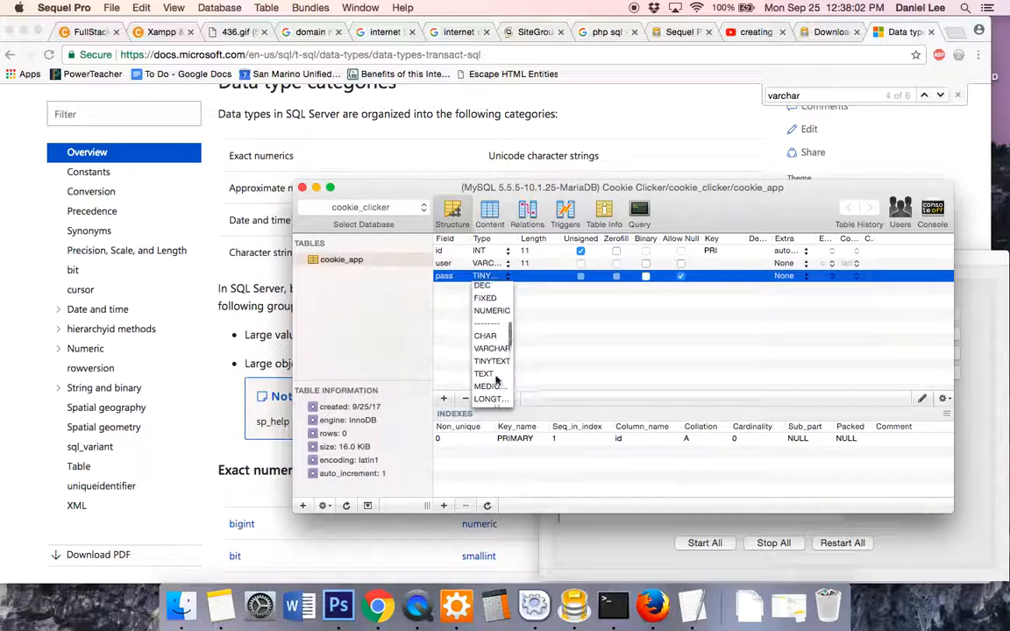
pyautogui.click(491, 367)
pyautogui.click(569, 331)
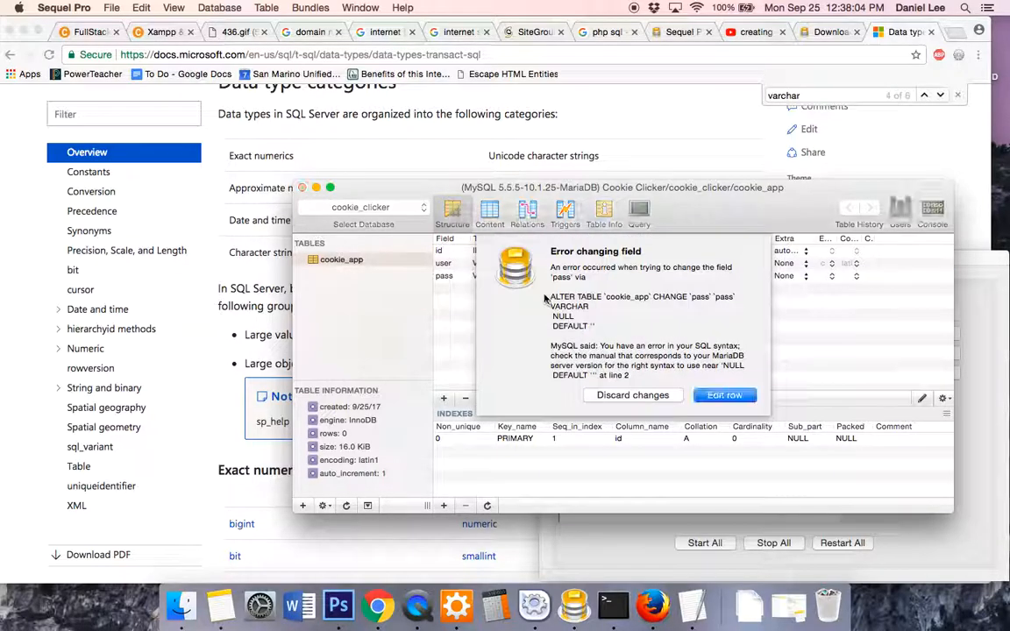
pyautogui.moveTo(550, 266); pyautogui.dragTo(677, 364)
pyautogui.click(619, 352)
pyautogui.click(680, 367)
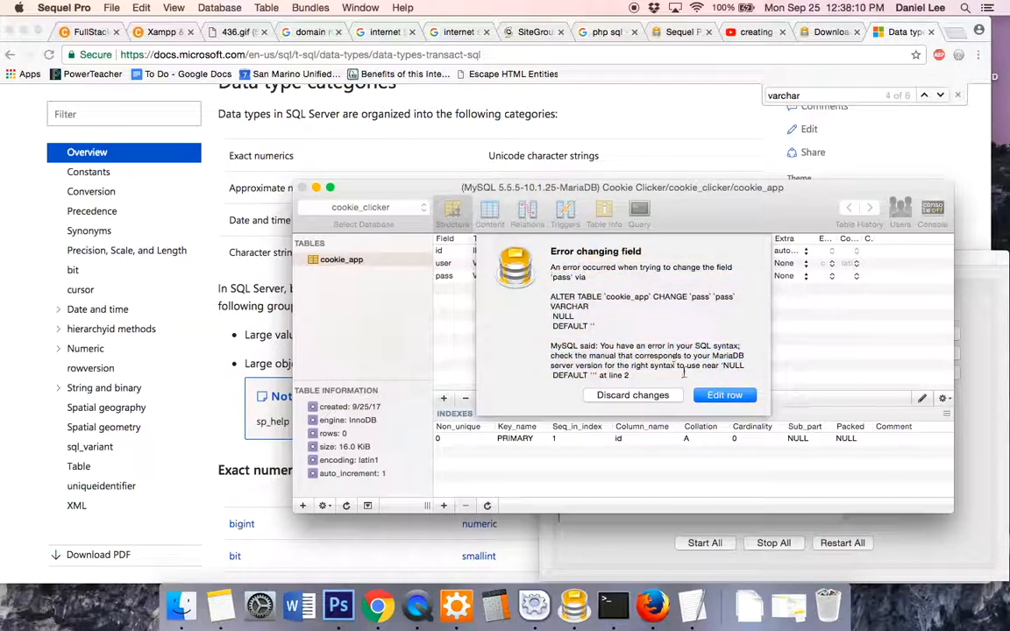
pyautogui.click(701, 402)
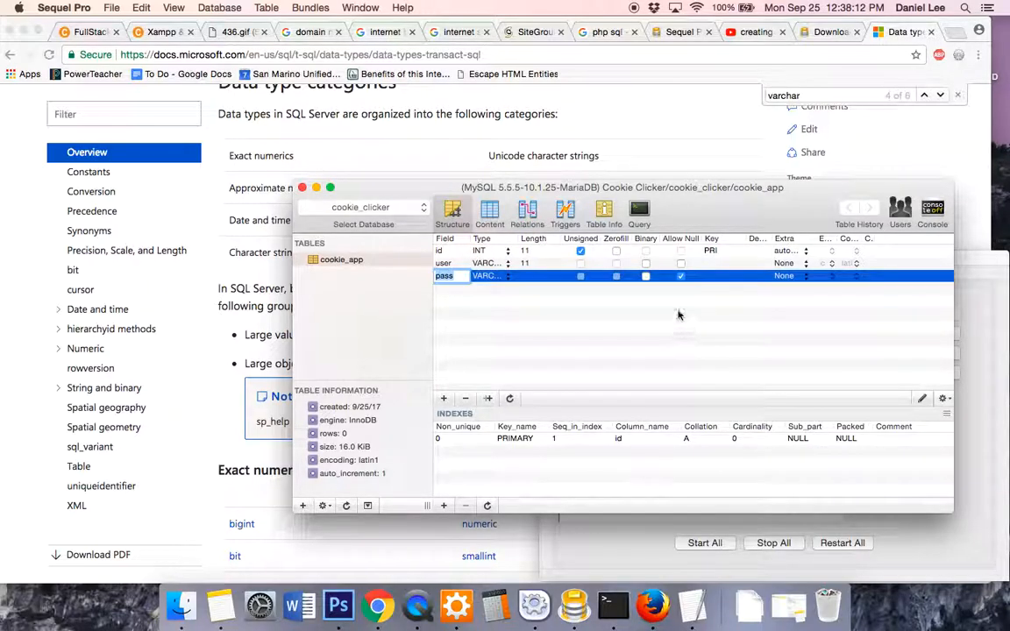
# Disallow null values for the pass field and set its length to 11
pyautogui.click(681, 276)
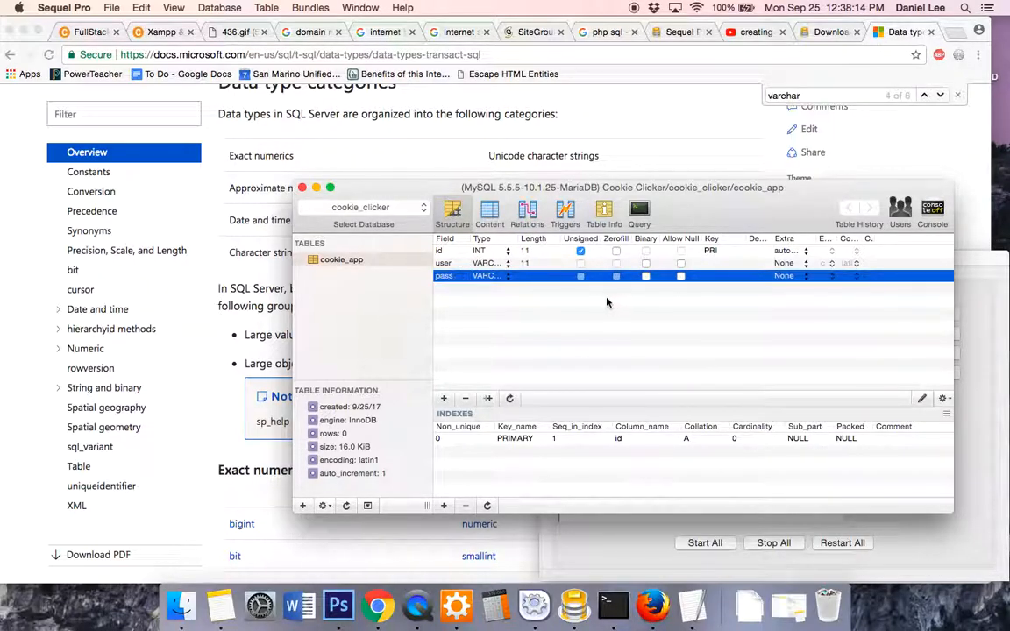
pyautogui.doubleClick(533, 277)
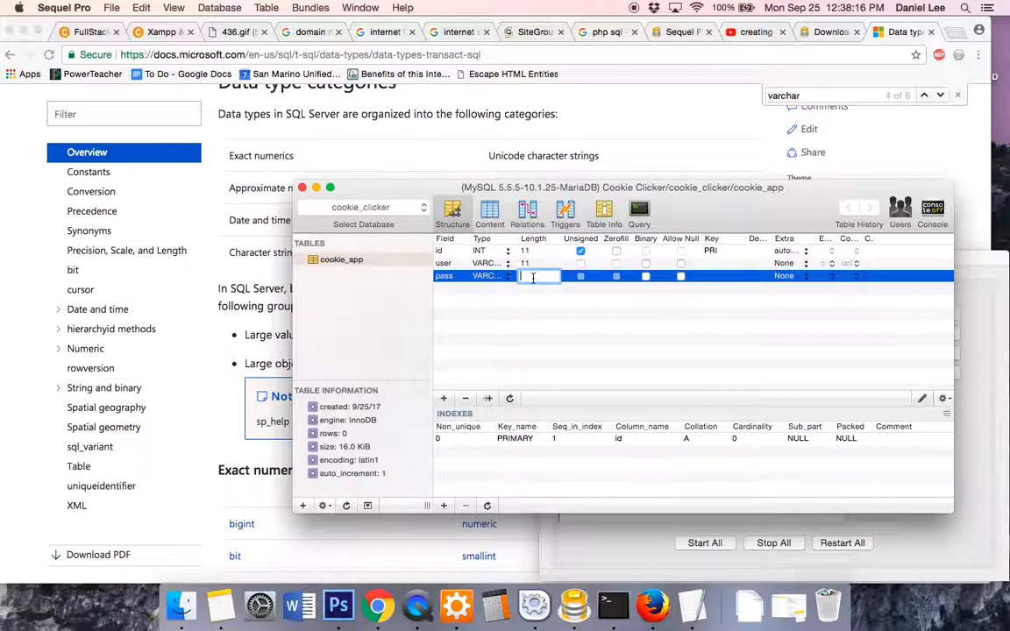
pyautogui.click(566, 319)
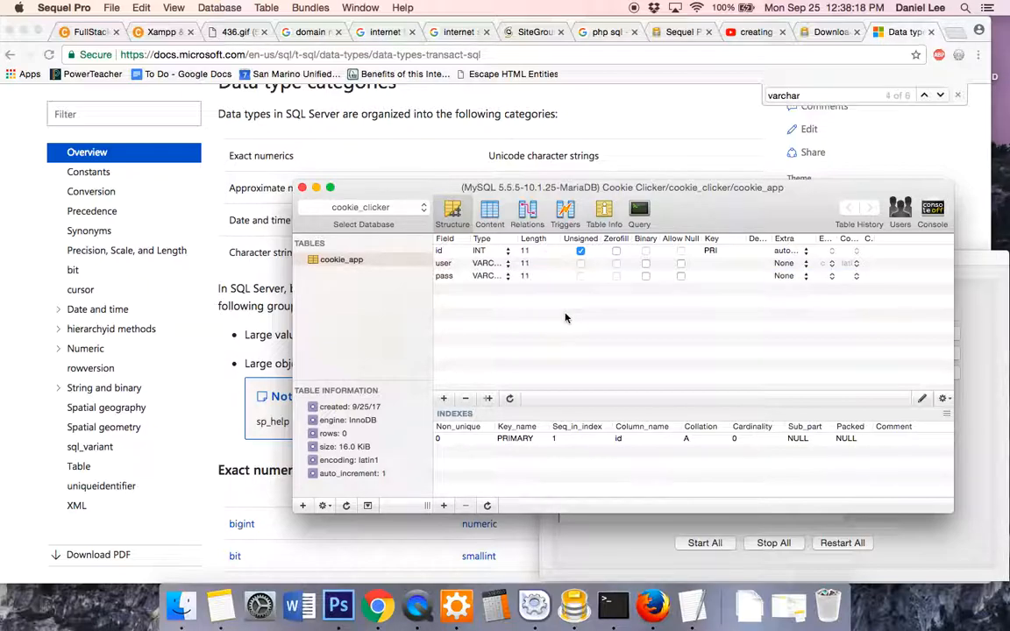